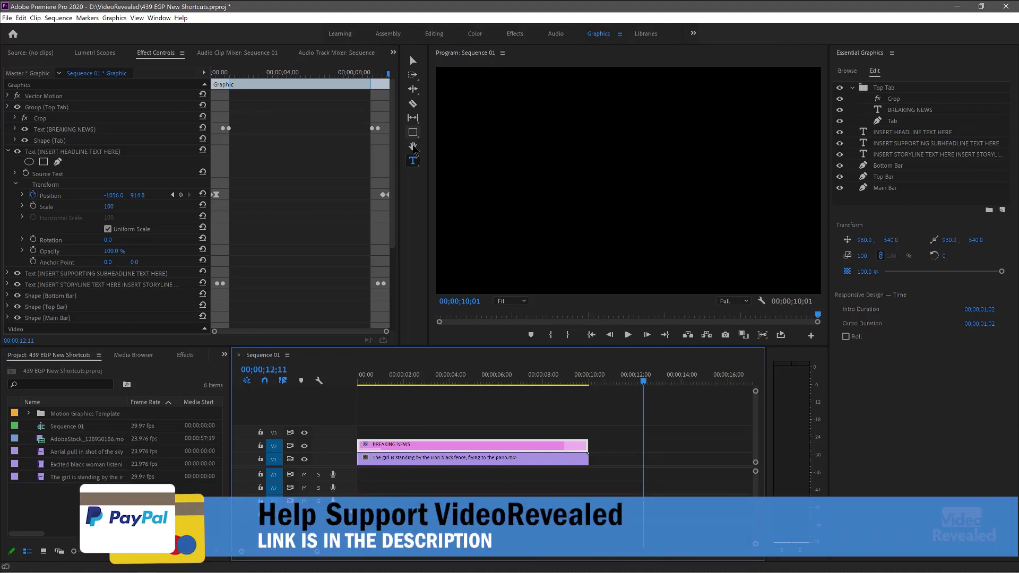
- Add a text layer reading "This is the new update" near the middle of the empty frame at 00;00;12;11
click(532, 177)
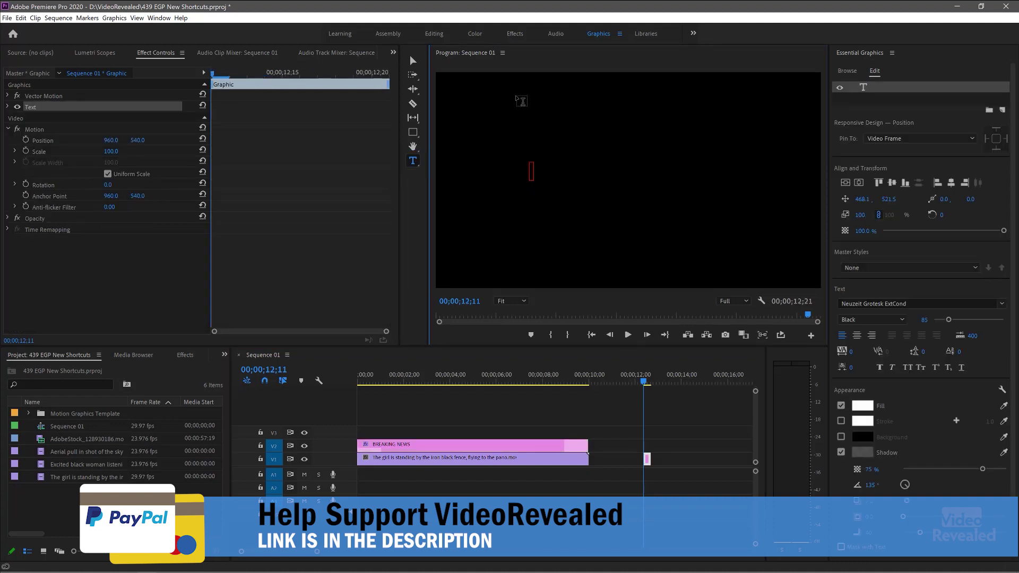
text(This i)
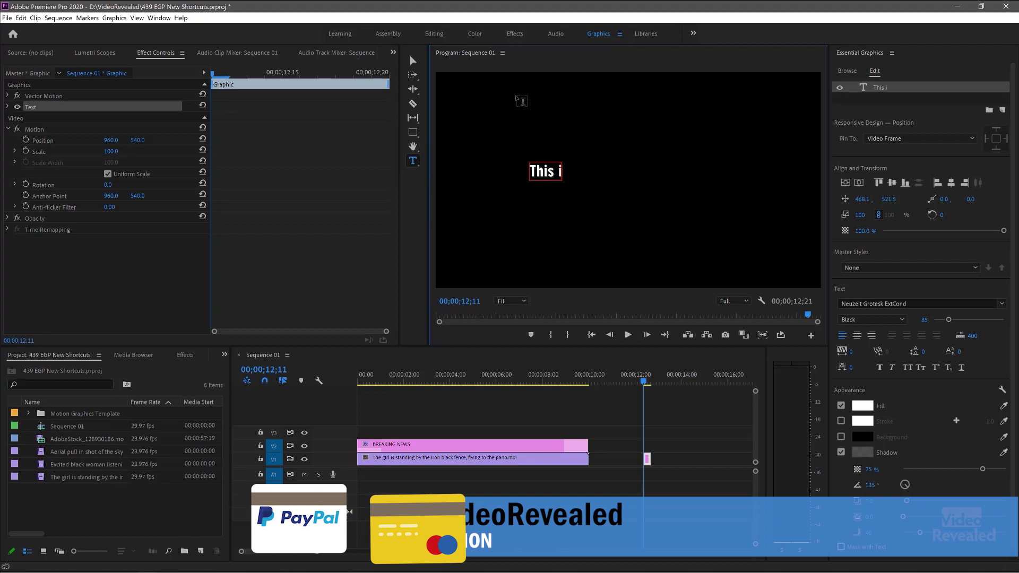
text(s the new update)
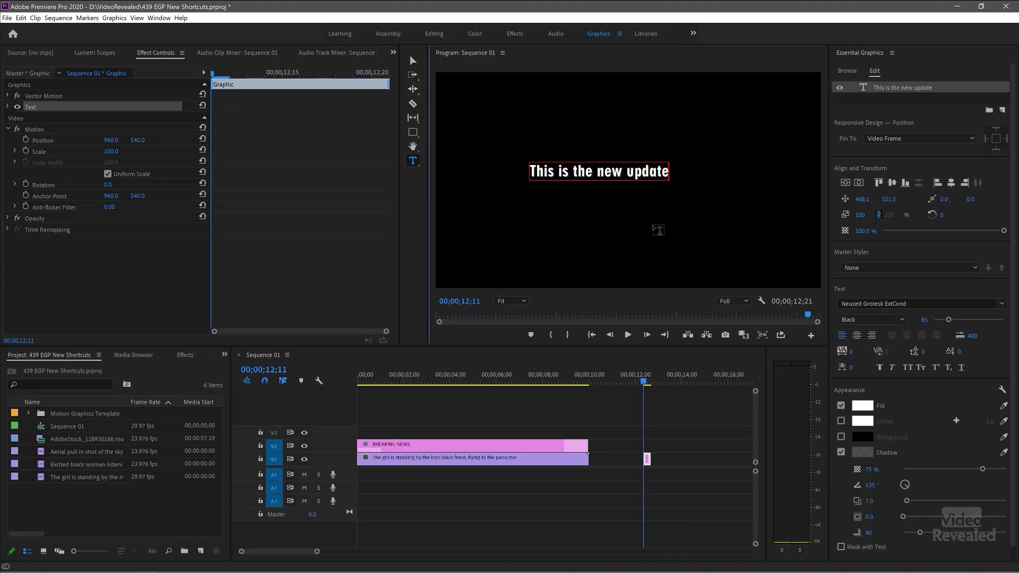
- Try the faux bold and faux italic styles on the whole title text
key(ctrl+a)
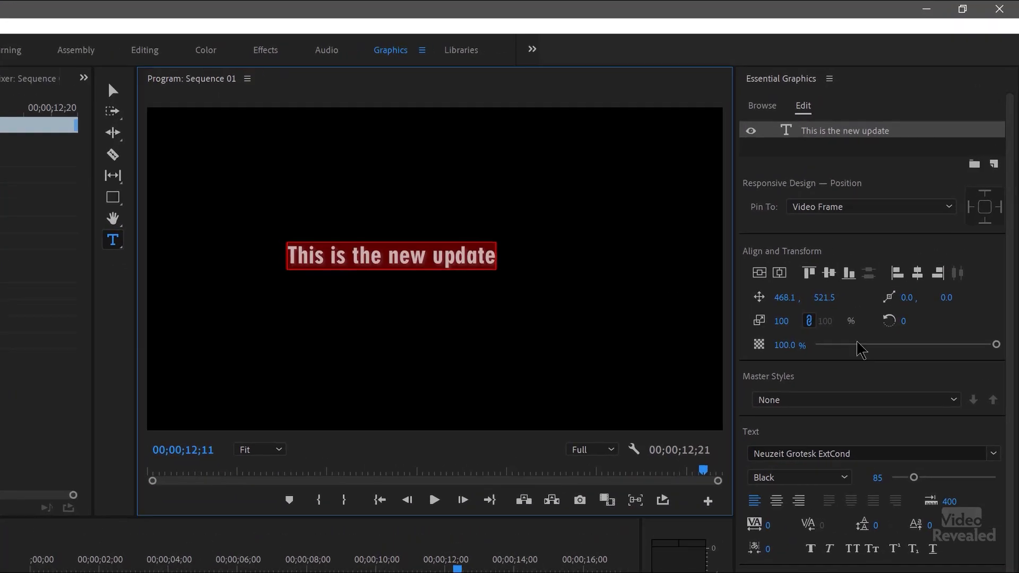
click(807, 557)
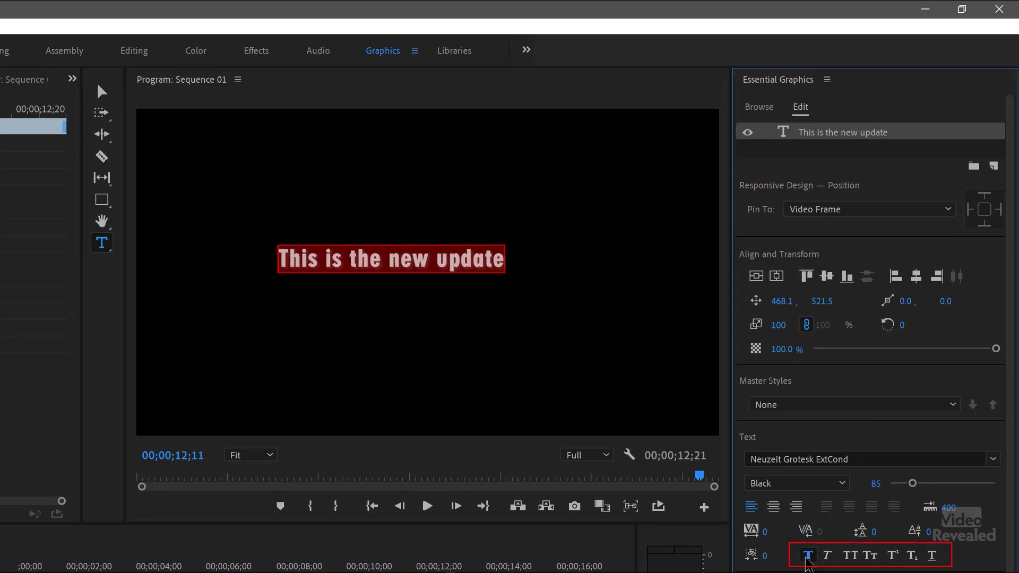
click(827, 556)
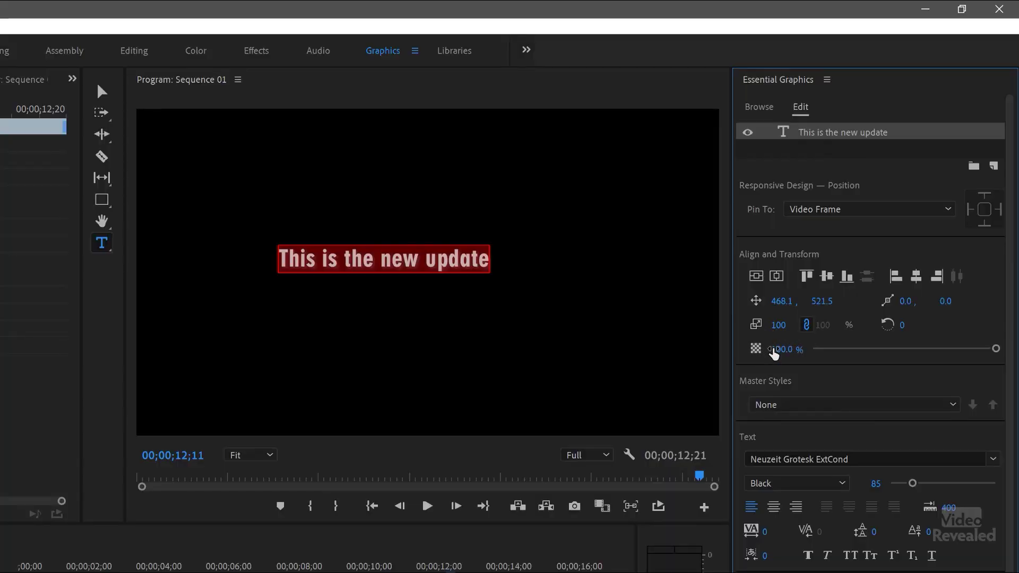
- Enlarge the selected title text to font size 151 and try the All Caps style on it
drag(872, 488, 914, 489)
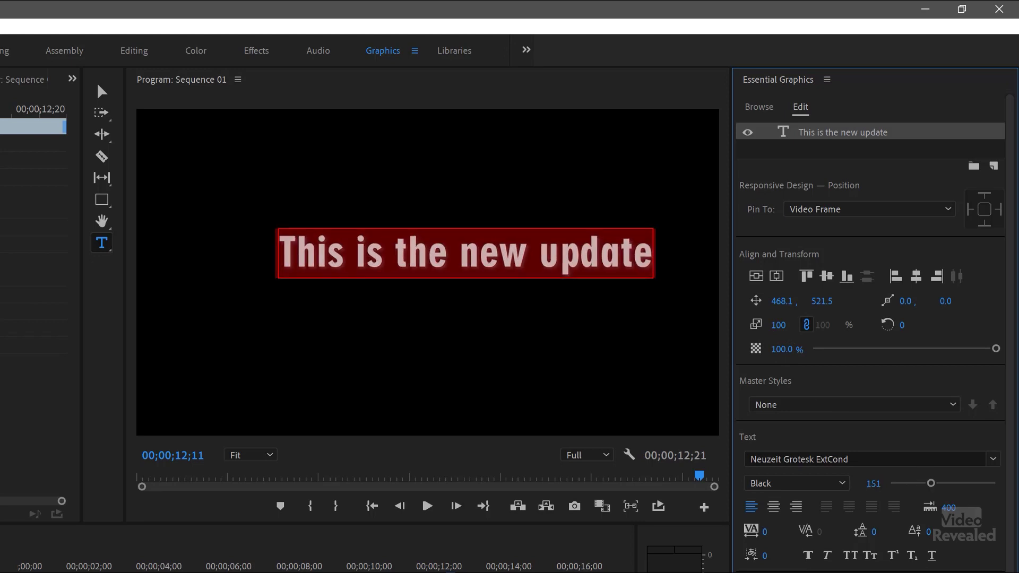
click(849, 556)
click(853, 558)
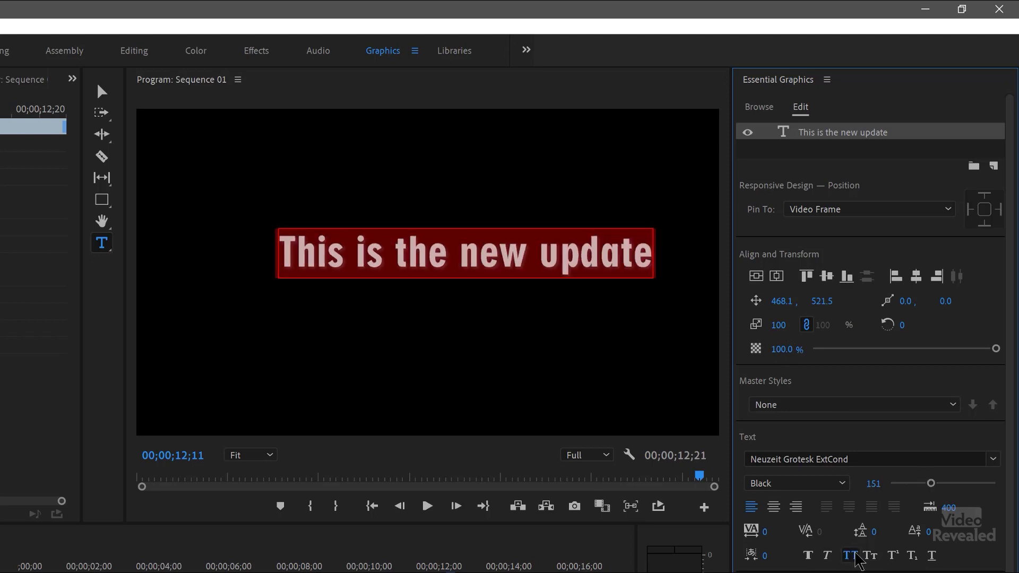
- Underline the title text and set its baseline shift to -24
click(933, 558)
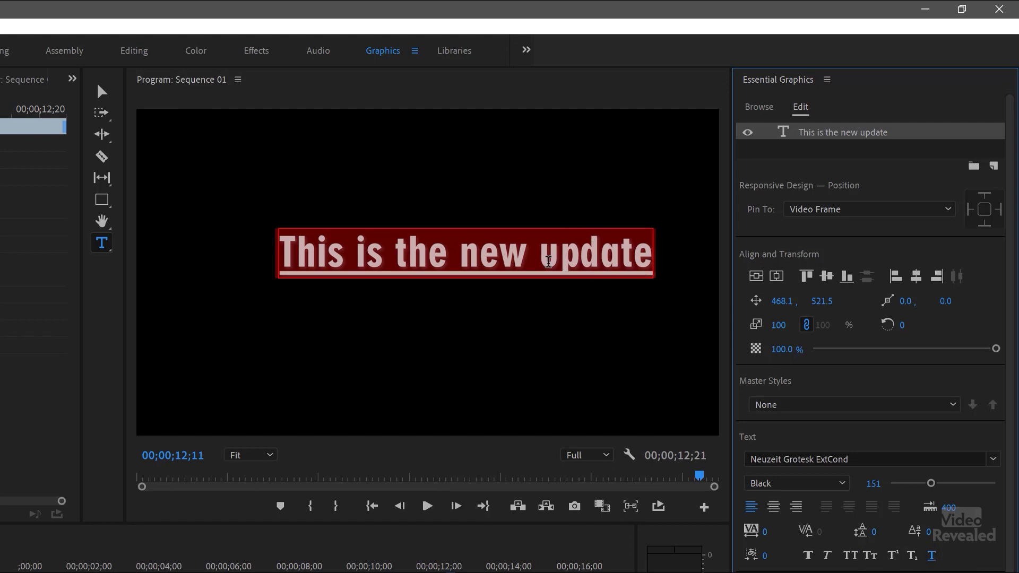
click(547, 261)
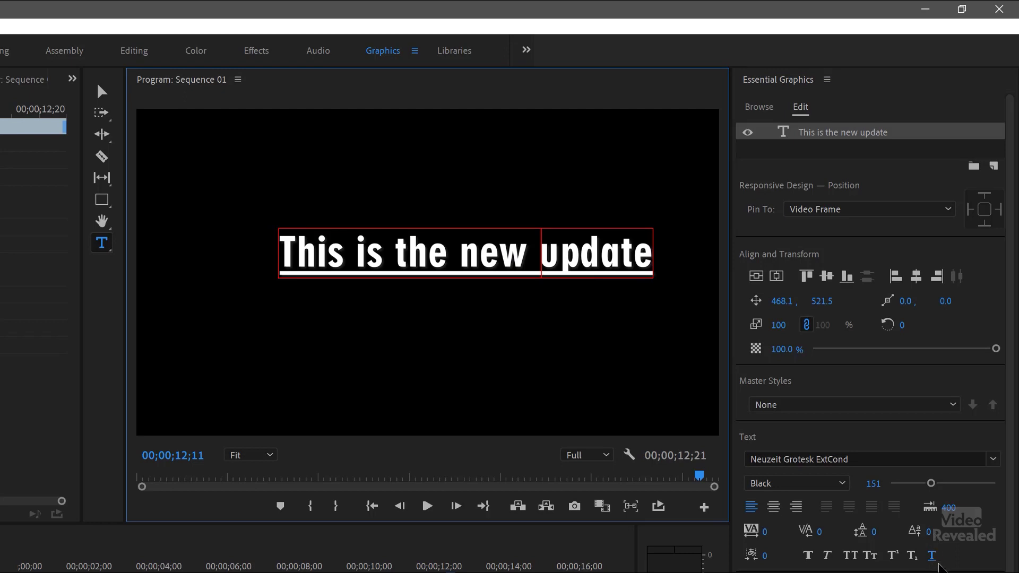
drag(931, 536, 720, 462)
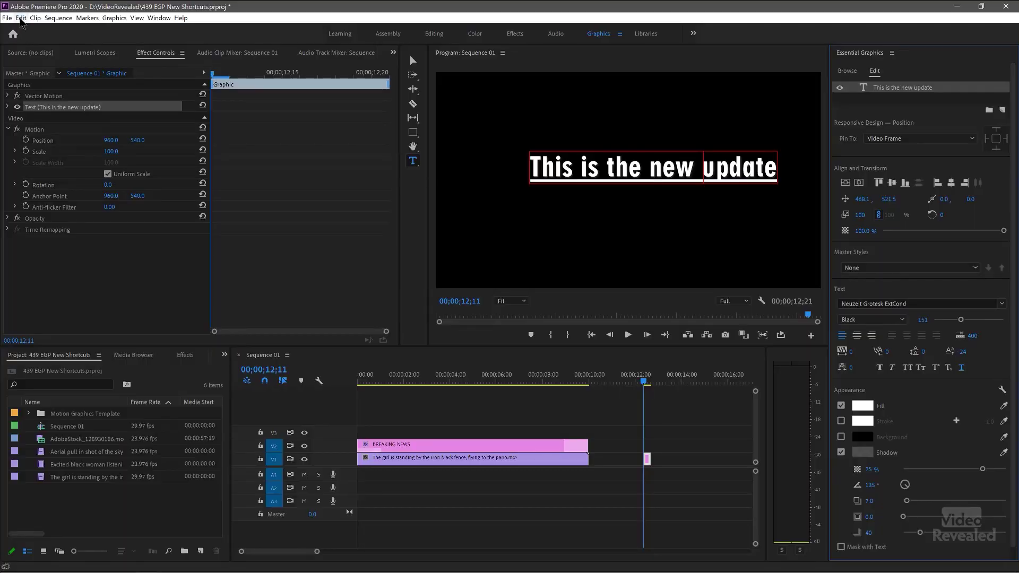
- Find the application-level Underline command in the keyboard shortcut settings and assign Ctrl+U to it
click(21, 18)
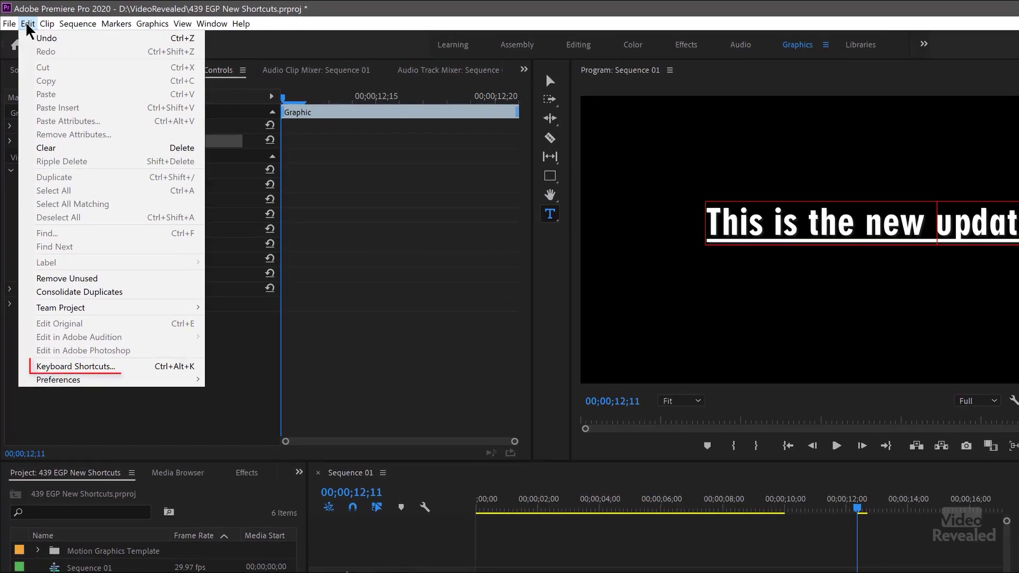
click(130, 367)
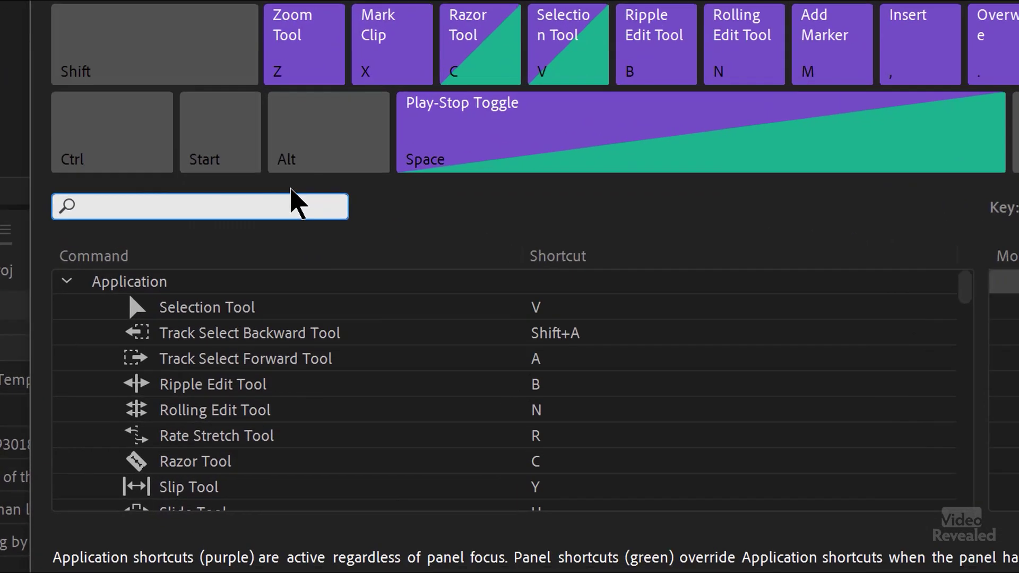
text(underli)
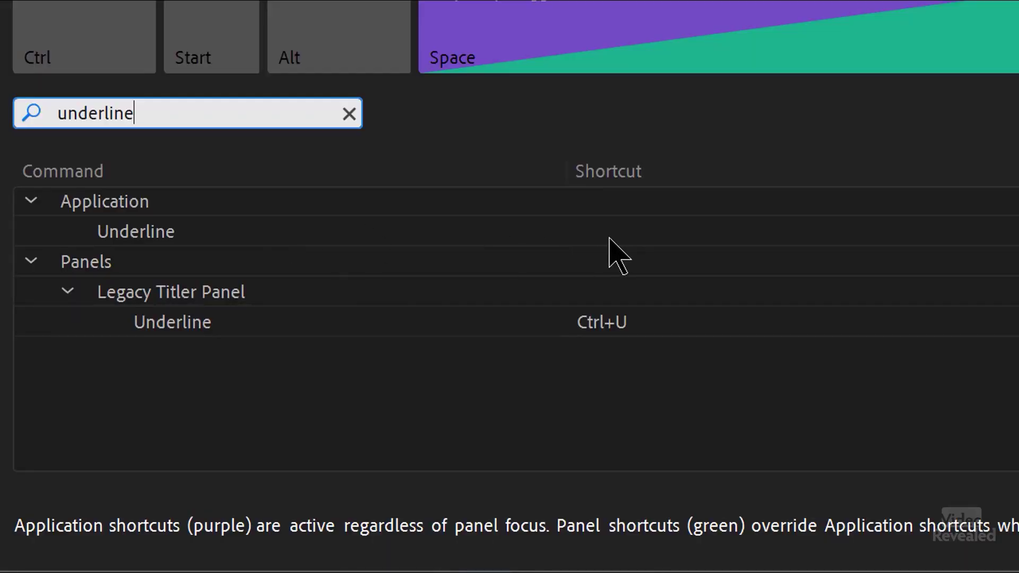
click(612, 235)
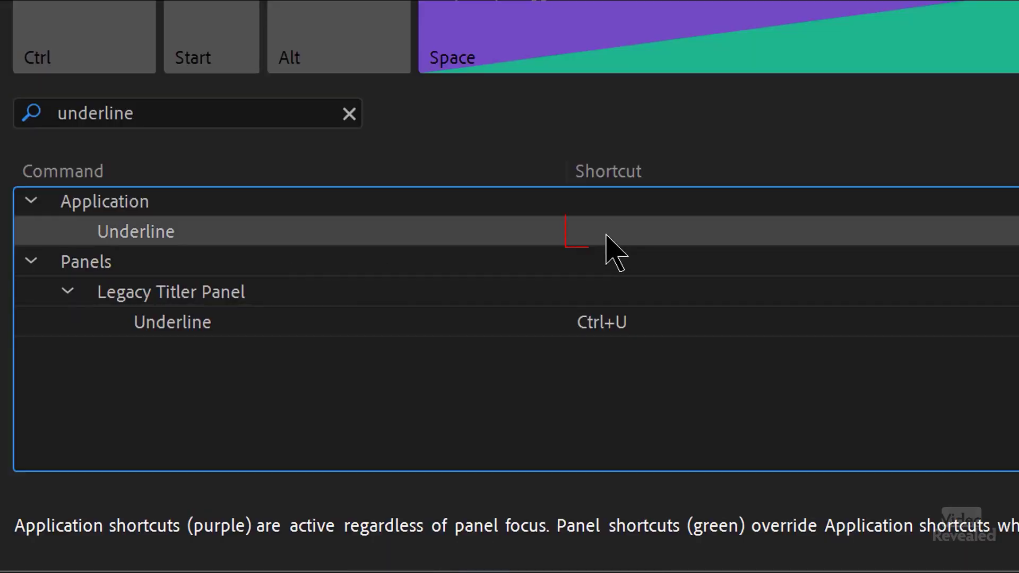
click(612, 235)
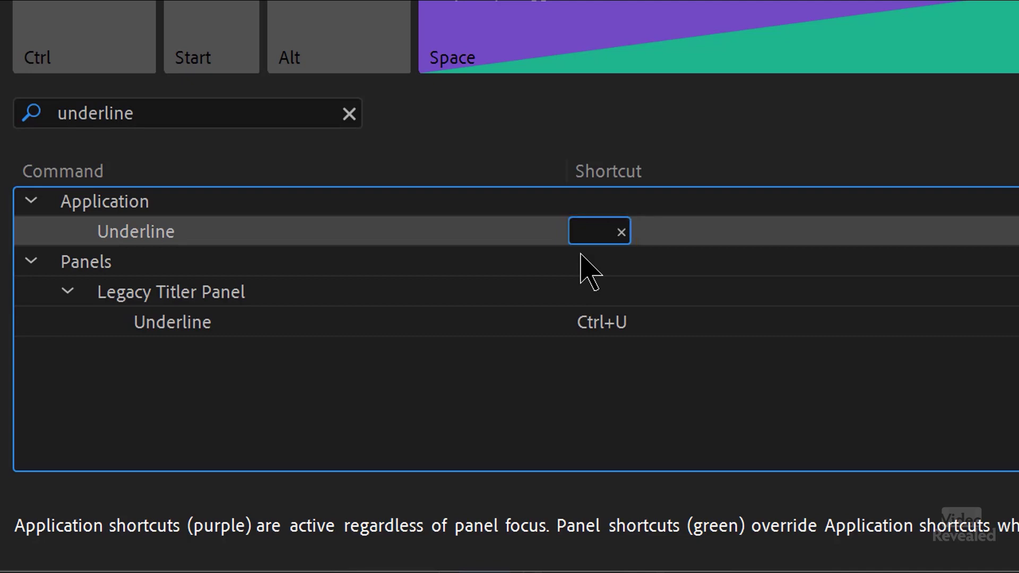
key(ctrl+u)
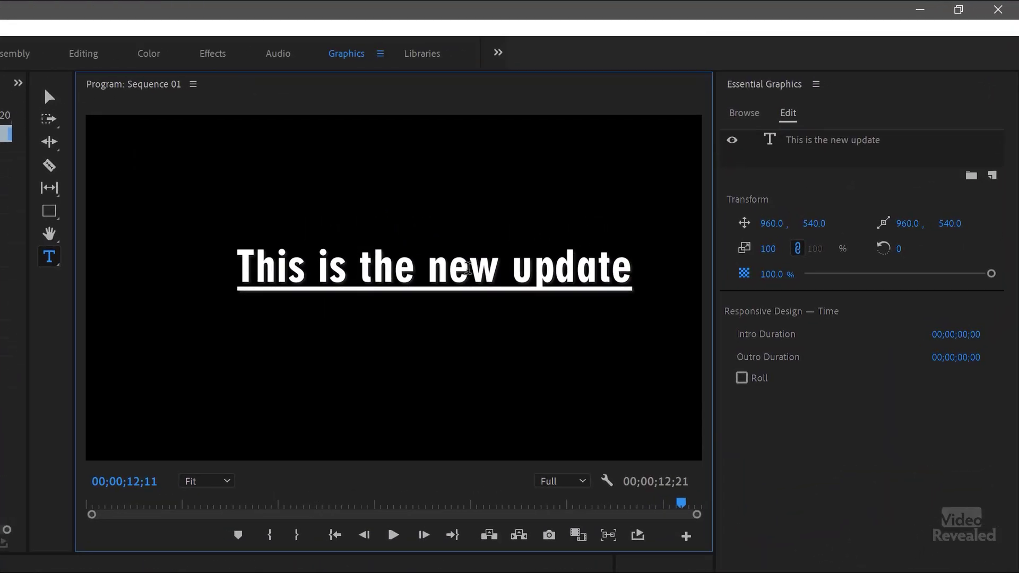
- Select the entire line "This is the new update" inside its text layer for editing
click(472, 268)
click(433, 273)
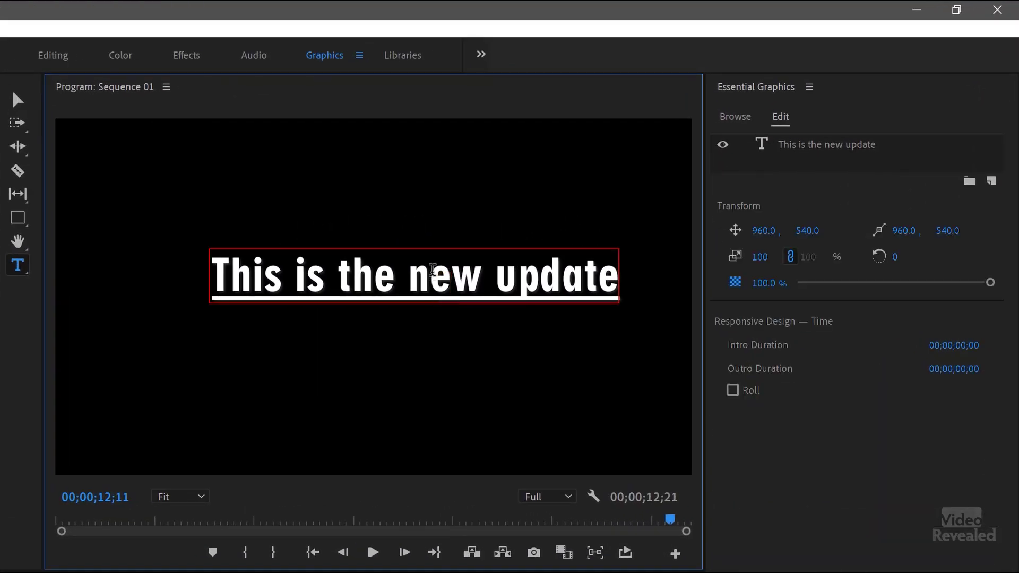
triple_click(433, 269)
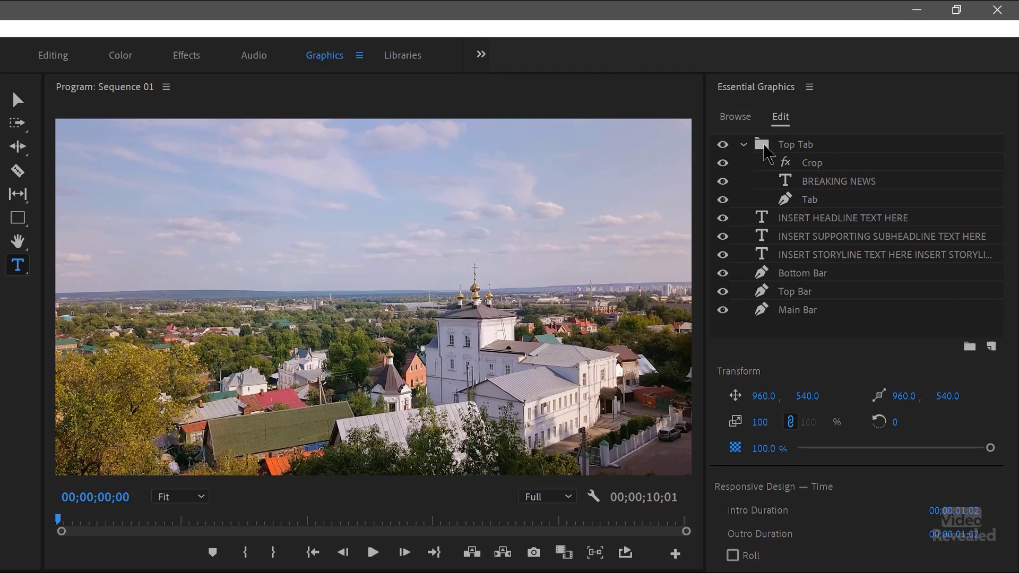
- View the Breaking News template in the local template library and play back its animated graphic from the sequence start
click(743, 120)
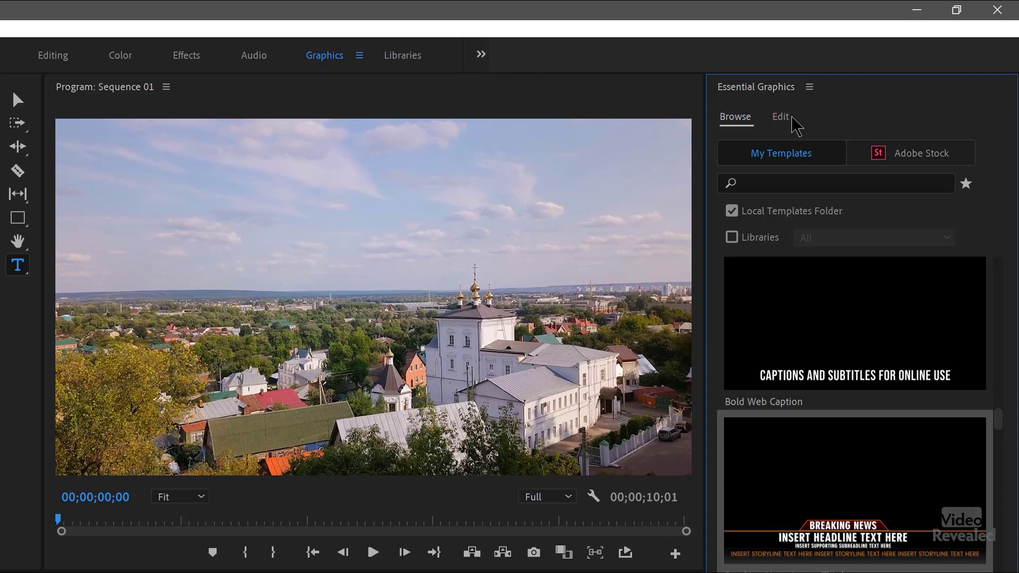
click(788, 118)
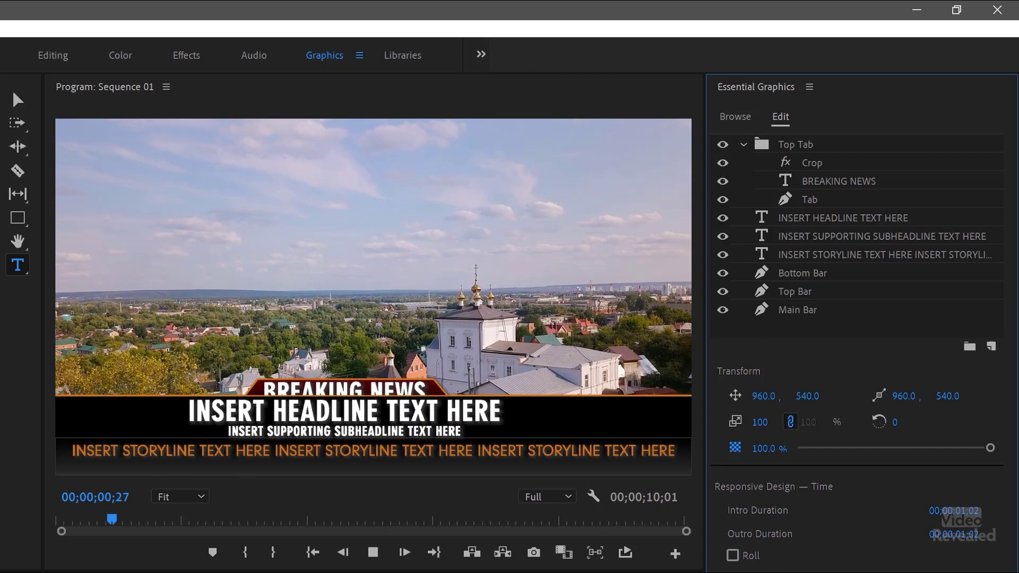
key(space)
key(Home)
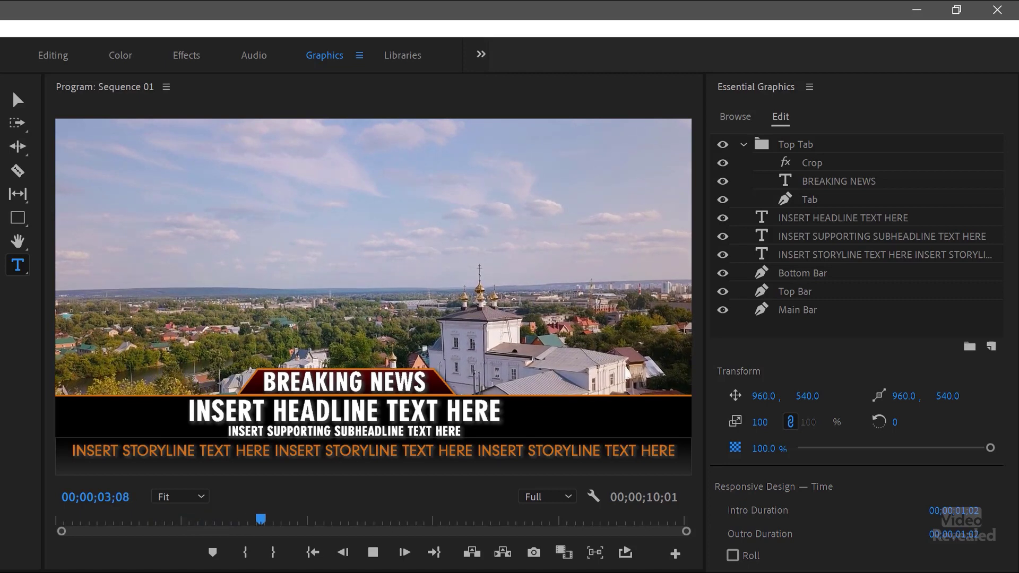
key(space)
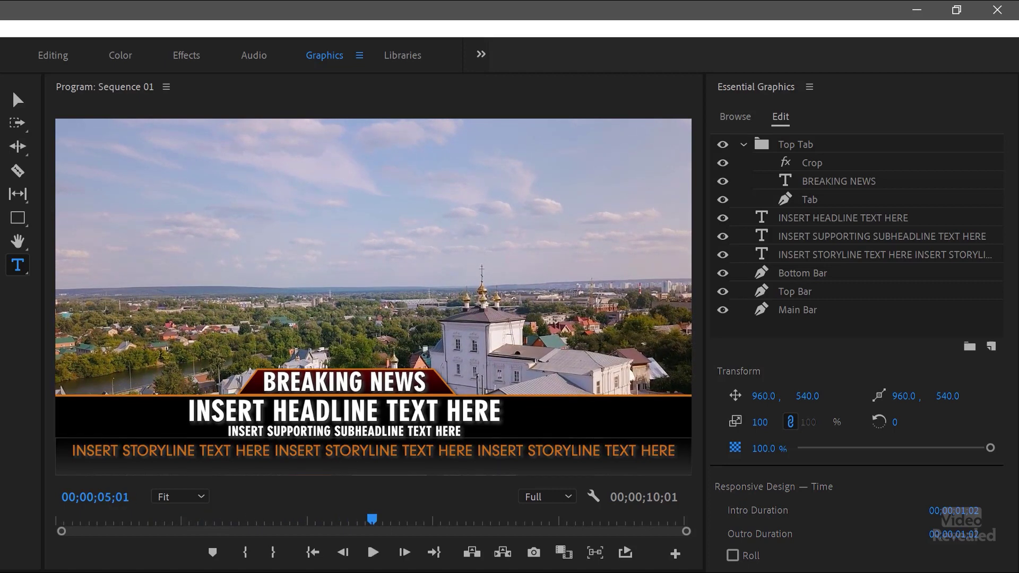
- Examine the Top Tab group by toggling its visibility and selecting its BREAKING NEWS text, Tab shape and Crop effect
click(725, 144)
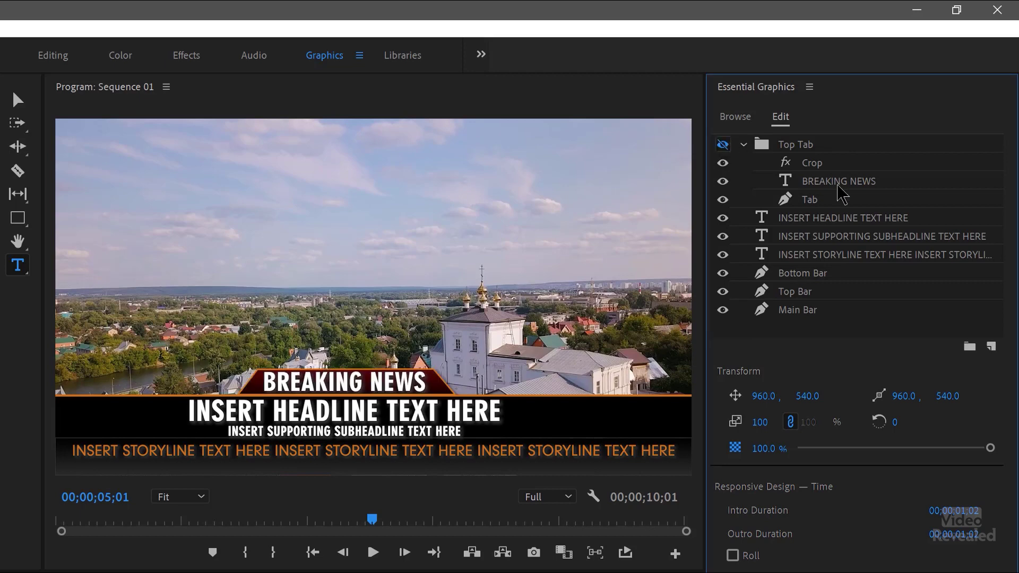
click(858, 182)
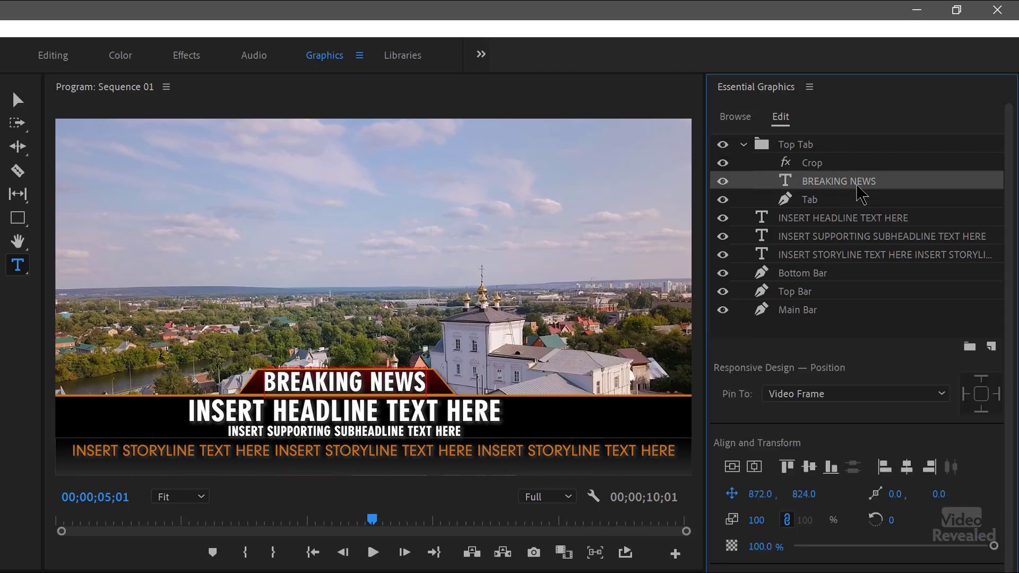
click(832, 202)
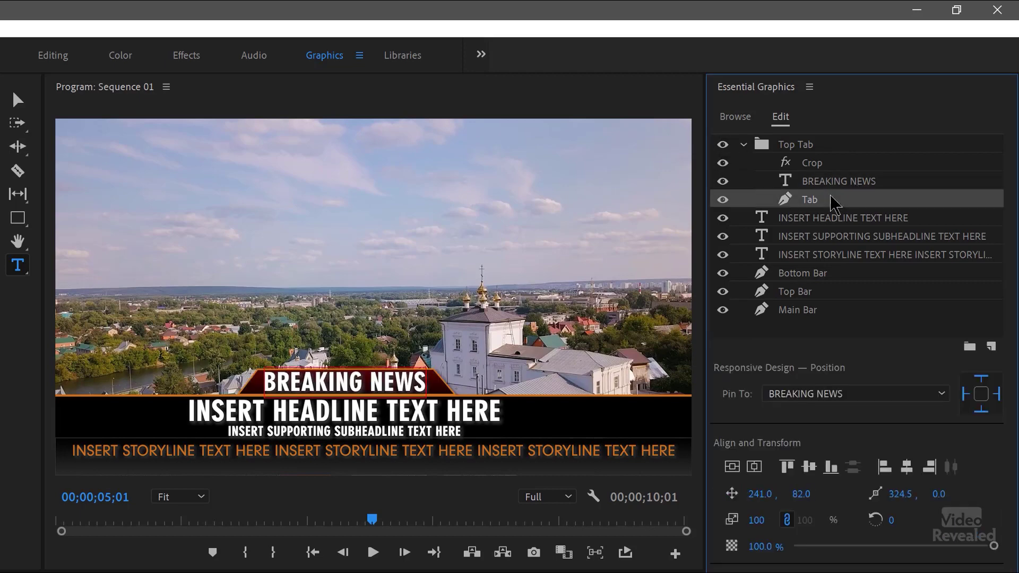
click(827, 173)
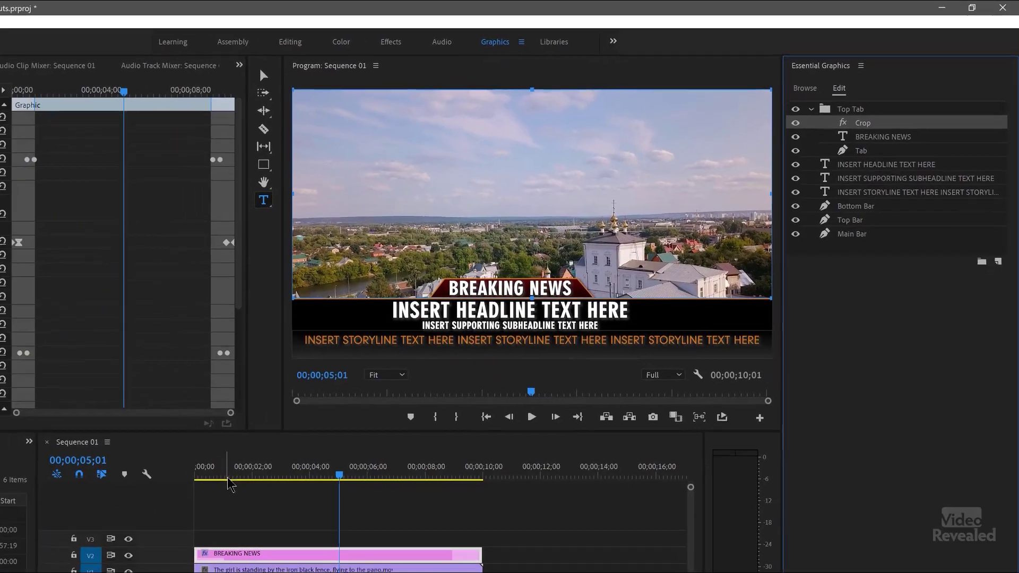
- Step frame by frame through the graphic's intro from the sequence start and review its playback up to 00;00;04;20
key(Home)
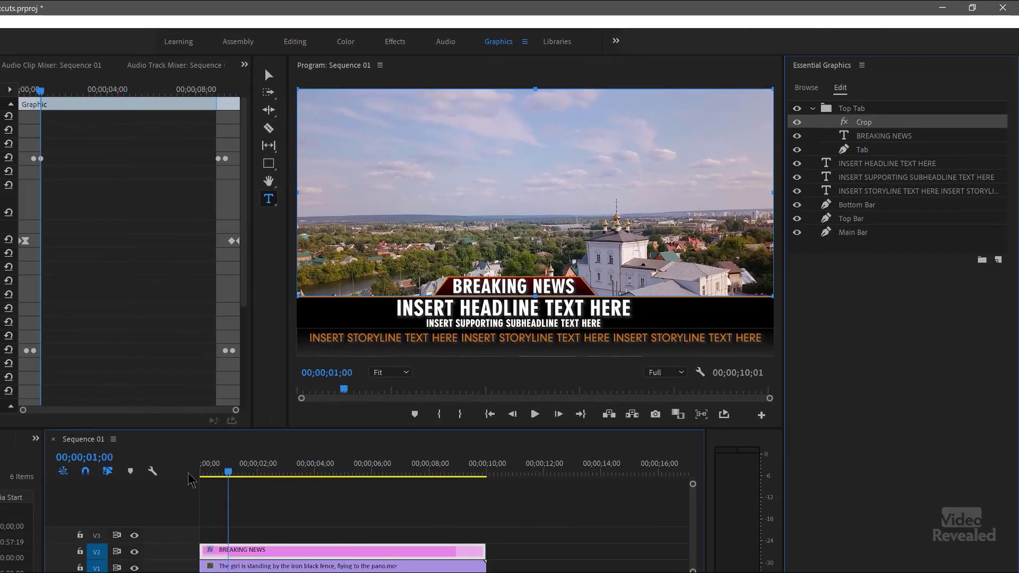
key(Right)
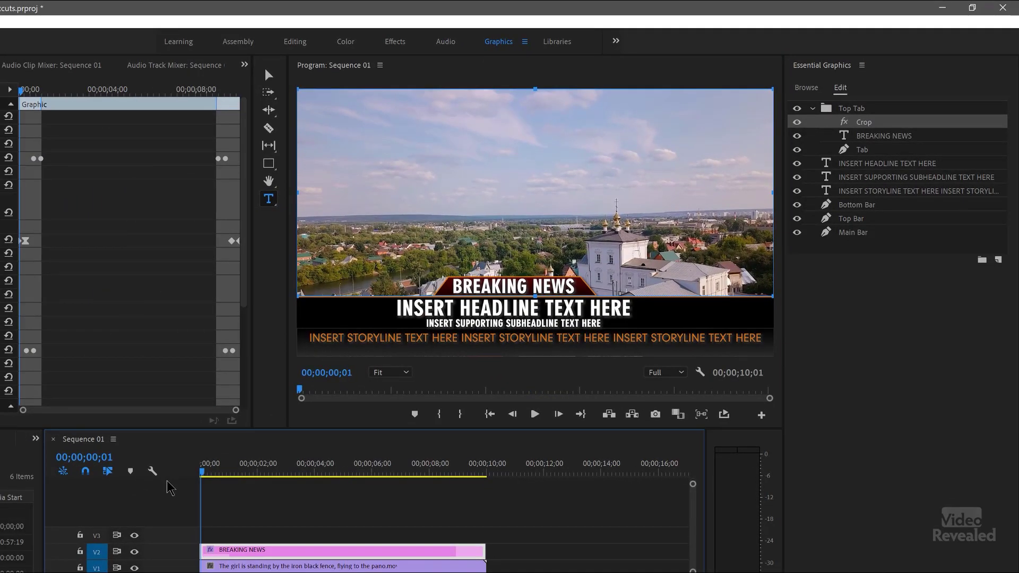
key(Right)
key(Right)
key(Right)
key(Right)
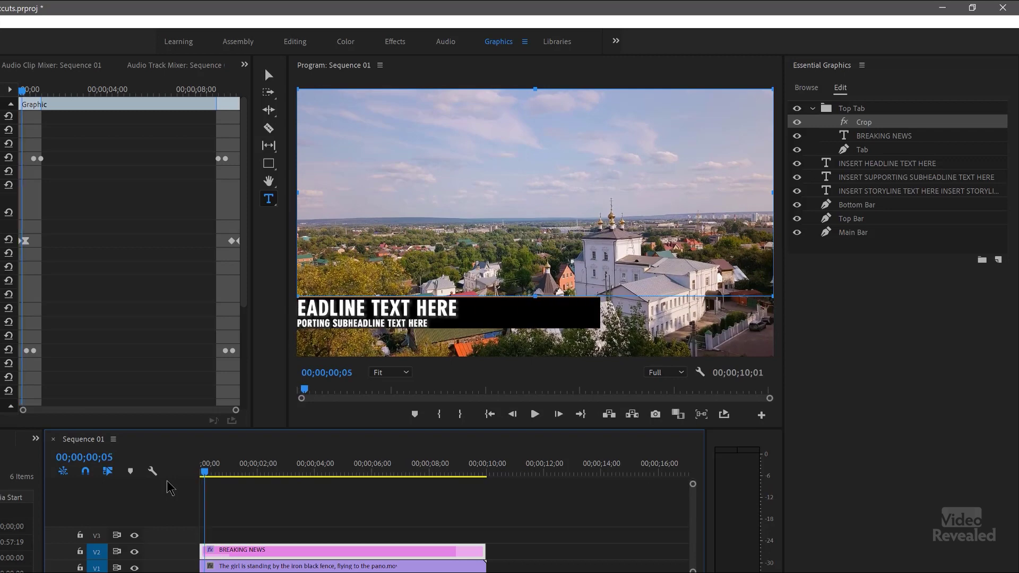
key(Left)
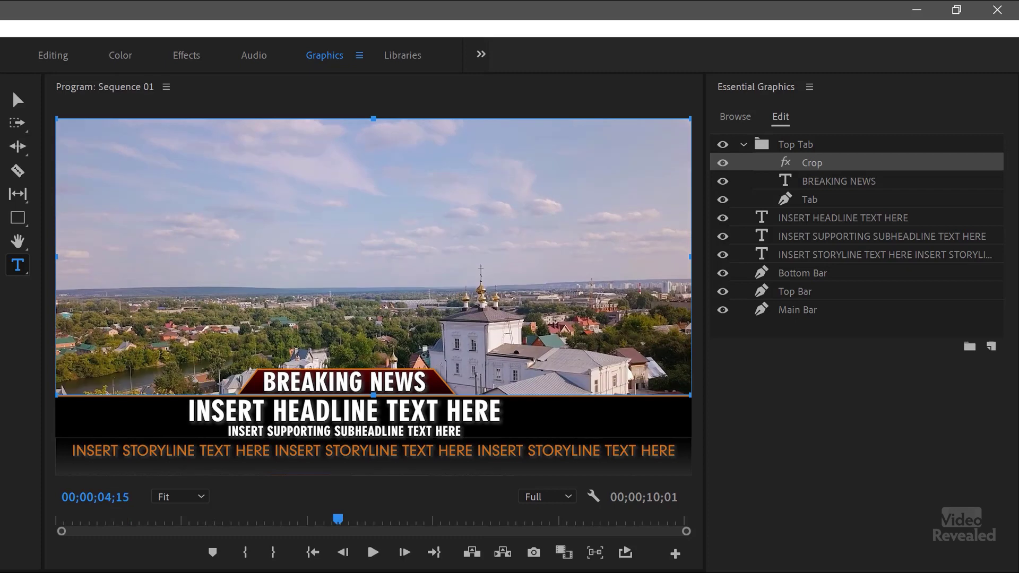
key(space)
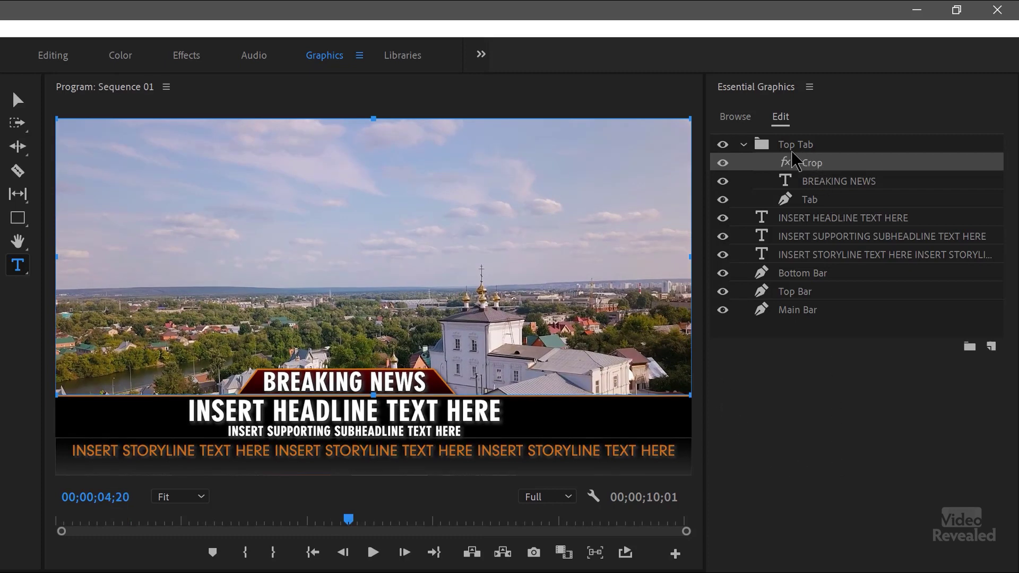
- Identify the ungrouped graphic layers by switching each one off and on, from the headline text down to Main Bar
click(821, 223)
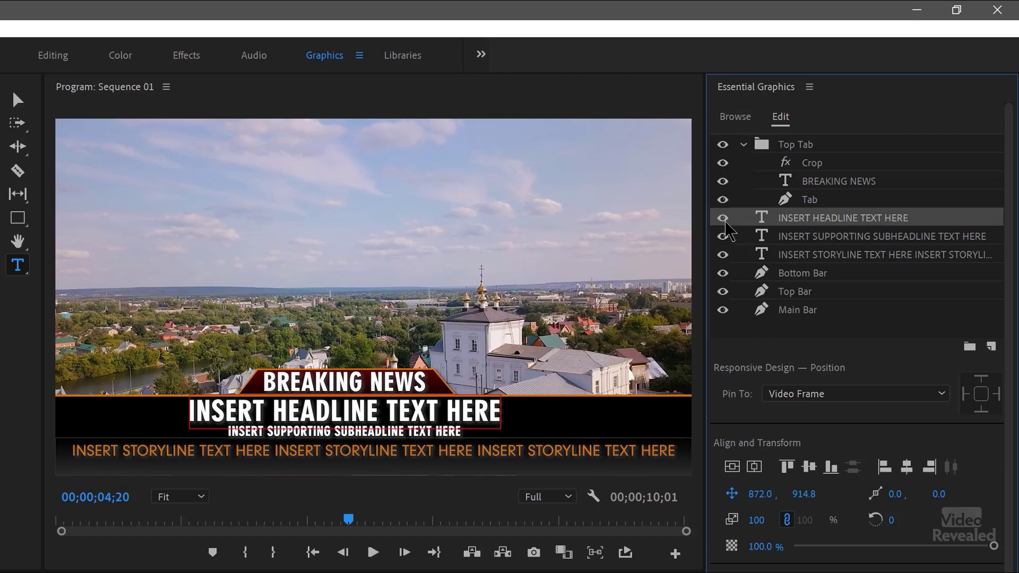
click(723, 218)
click(723, 218)
click(723, 237)
click(723, 237)
click(723, 254)
click(723, 255)
click(723, 273)
click(723, 273)
click(724, 292)
click(723, 292)
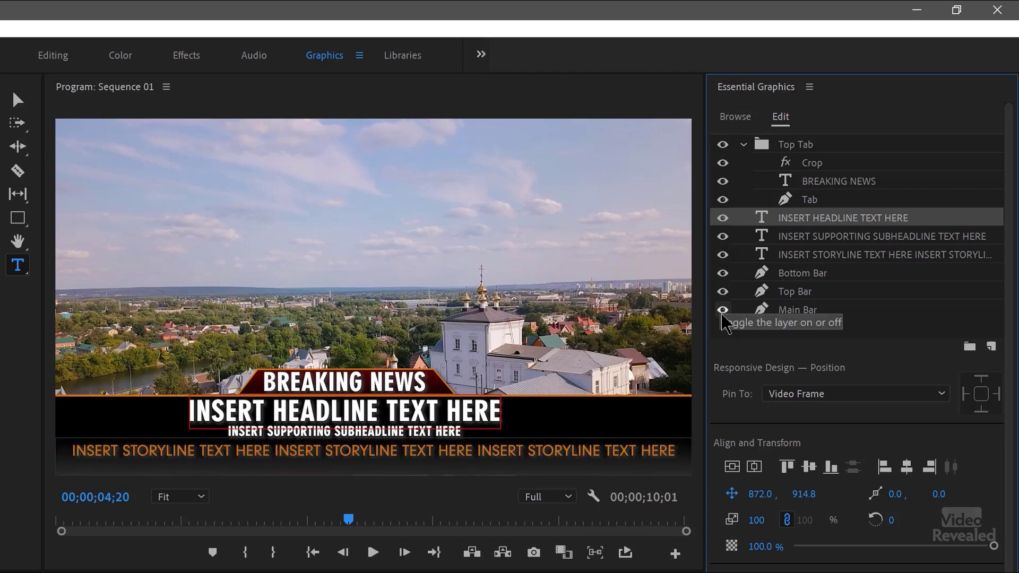
click(723, 311)
click(723, 311)
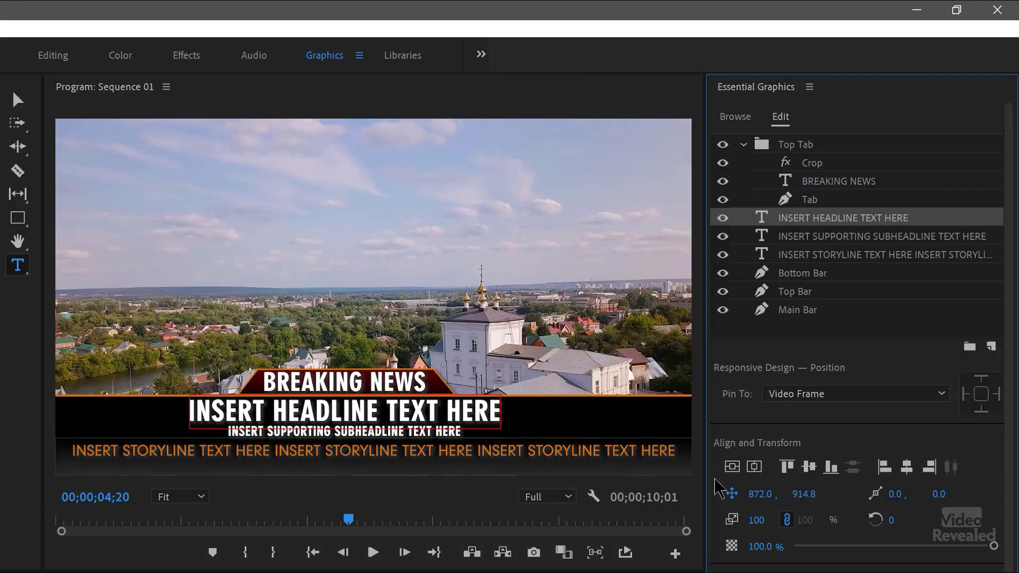
- Select the Bottom Bar layer and step through the layers following it with Select Next Graphic Layer
click(815, 276)
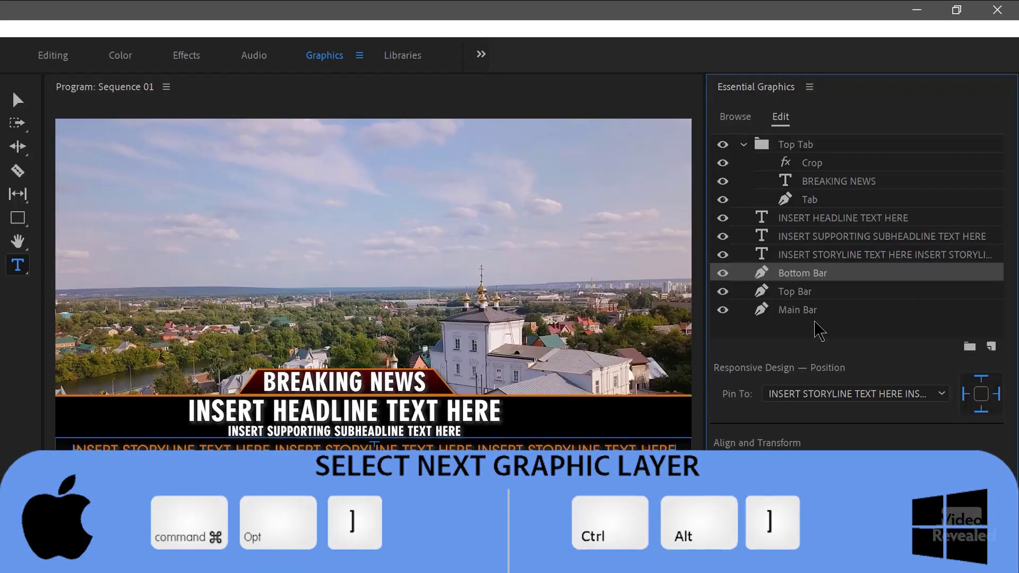
key(ctrl+alt+bracketright)
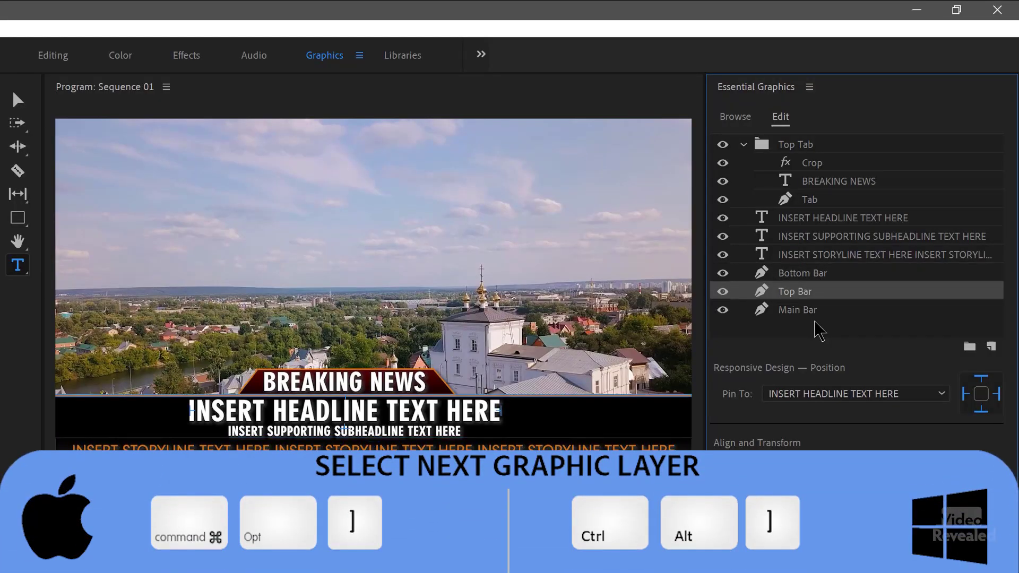
key(ctrl+alt+bracketright)
key(ctrl+alt+bracketright)
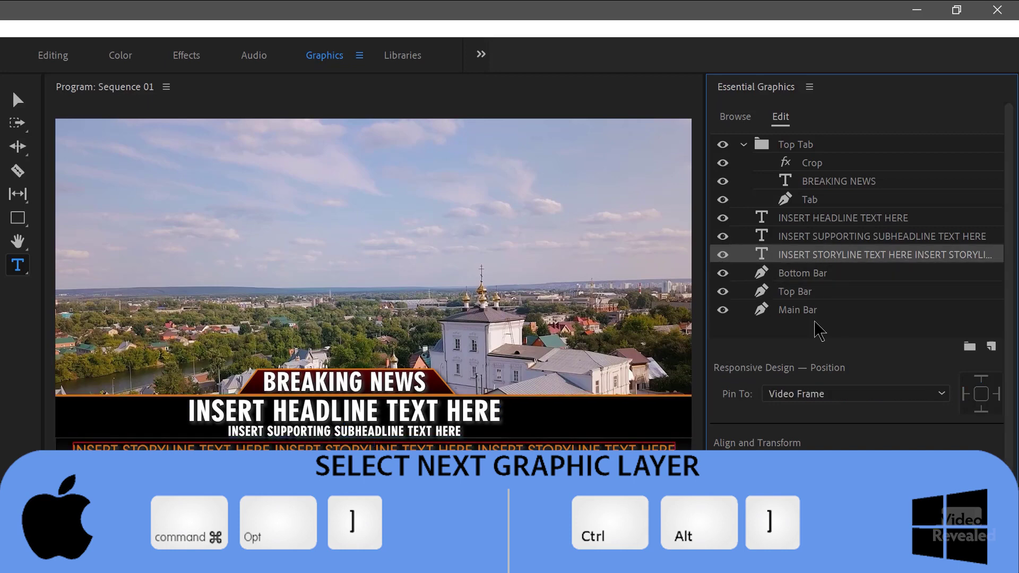
key(ctrl+alt+bracketright)
- Step backward up the layer stack to the BREAKING NEWS text with Select Previous Graphic Layer
key(ctrl+alt+bracketleft)
key(ctrl+alt+bracketleft)
key(ctrl+alt+bracketleft)
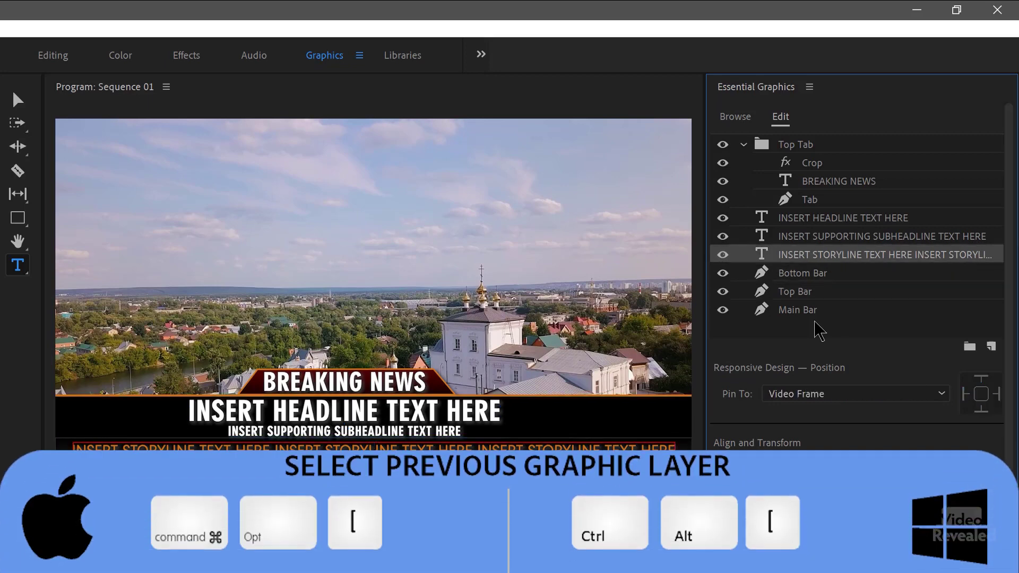
key(ctrl+alt+bracketleft)
key(ctrl+alt+bracketleft)
key(ctrl+alt+bracketleft)
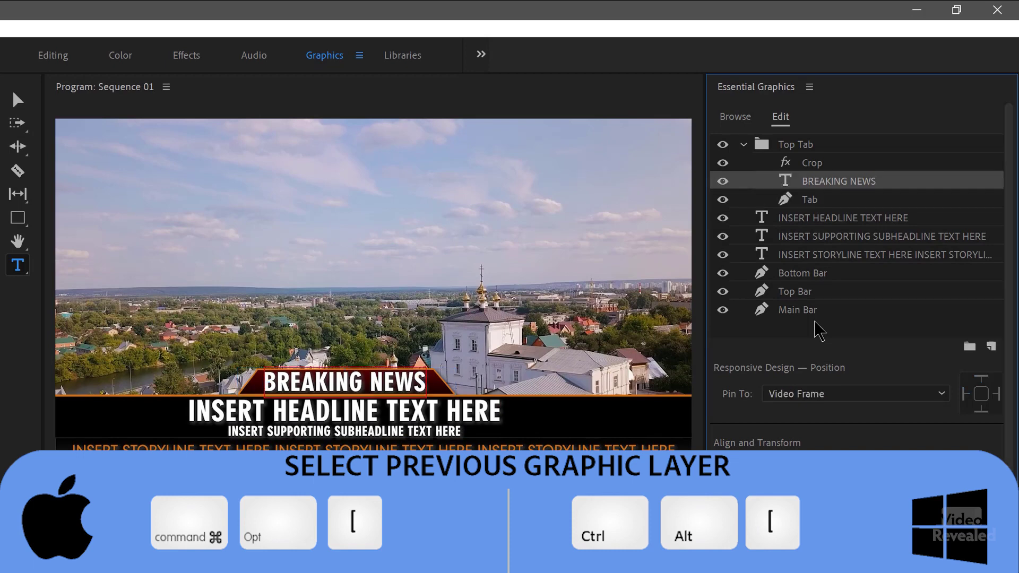
- Step the layer selection down from BREAKING NEWS past the storyline text and back up to the supporting subheadline text
key(ctrl+alt+bracketright)
key(ctrl+alt+bracketright)
key(ctrl+alt+bracketright)
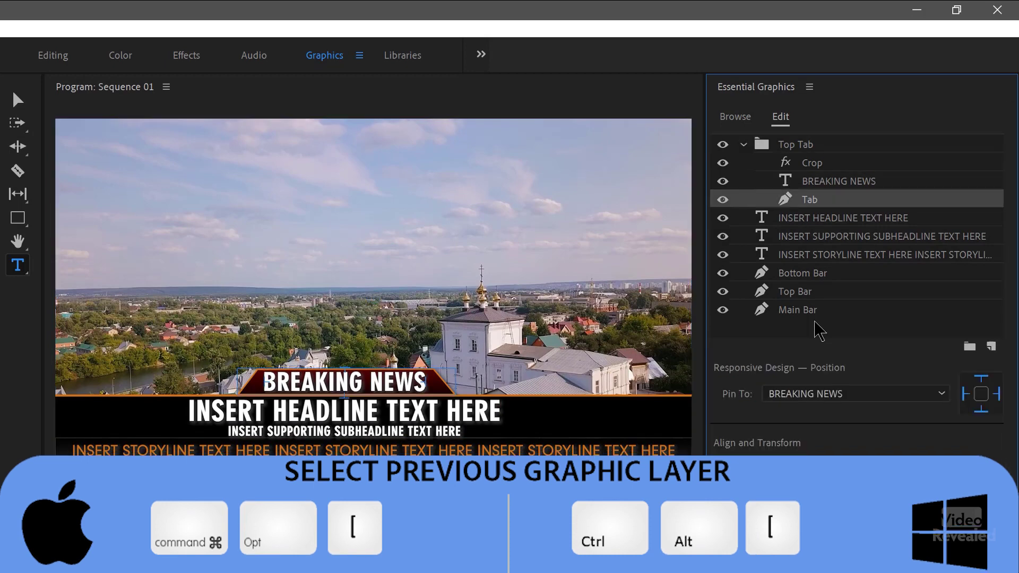
key(ctrl+alt+bracketright)
key(ctrl+alt+bracketright)
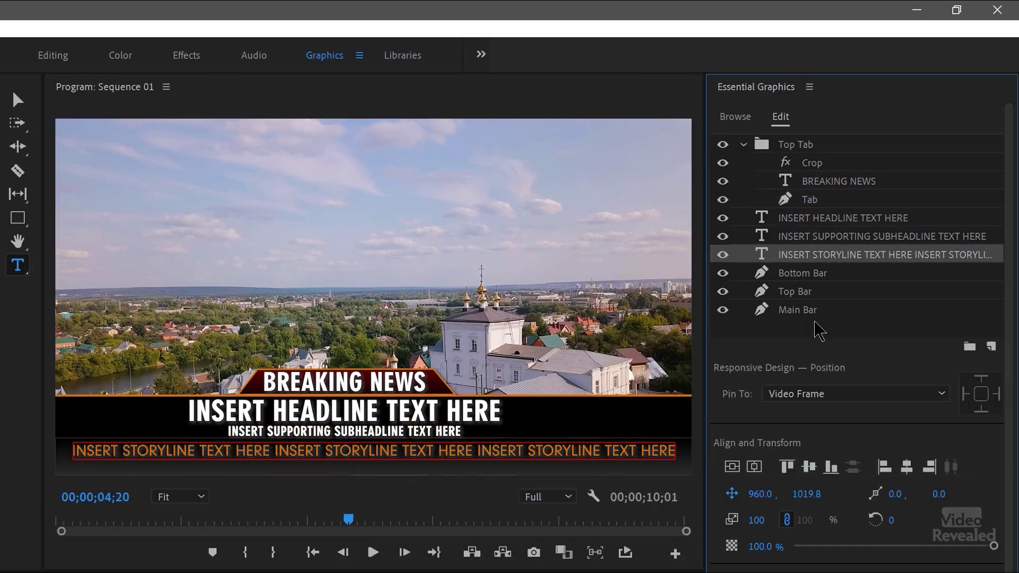
key(ctrl+alt+bracketright)
key(ctrl+alt+bracketleft)
key(ctrl+alt+bracketleft)
key(ctrl+alt+bracketleft)
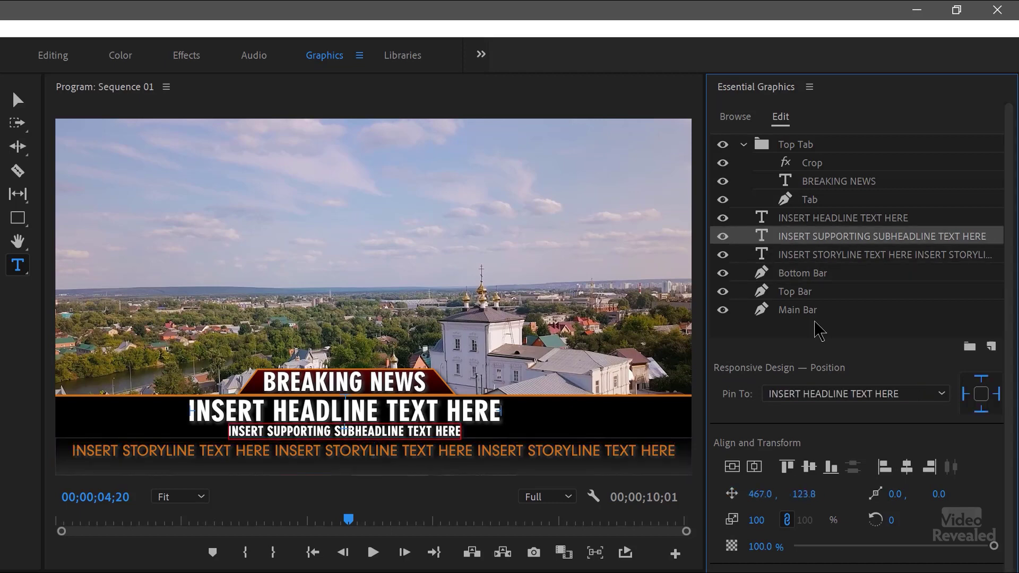
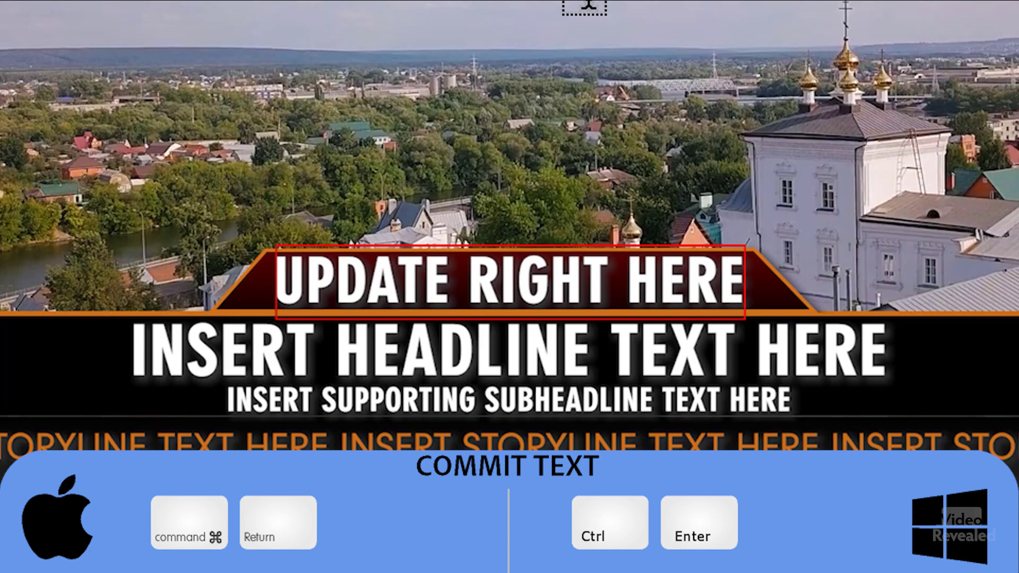
- Commit the UPDATE RIGHT HERE text and cycle through the graphic's layers to select the INSERT HEADLINE TEXT HERE layer
key(ctrl+Return)
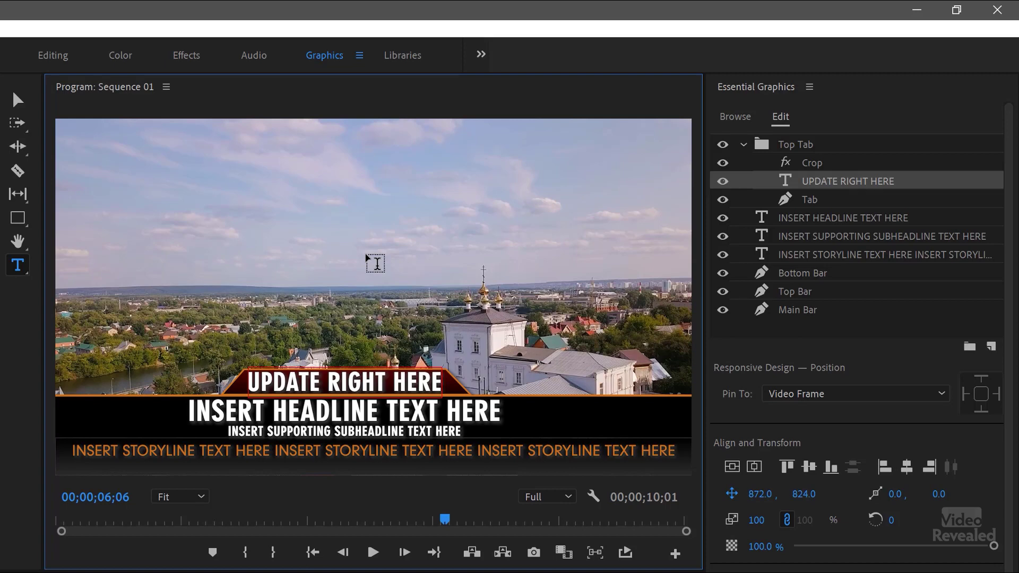
key(Escape)
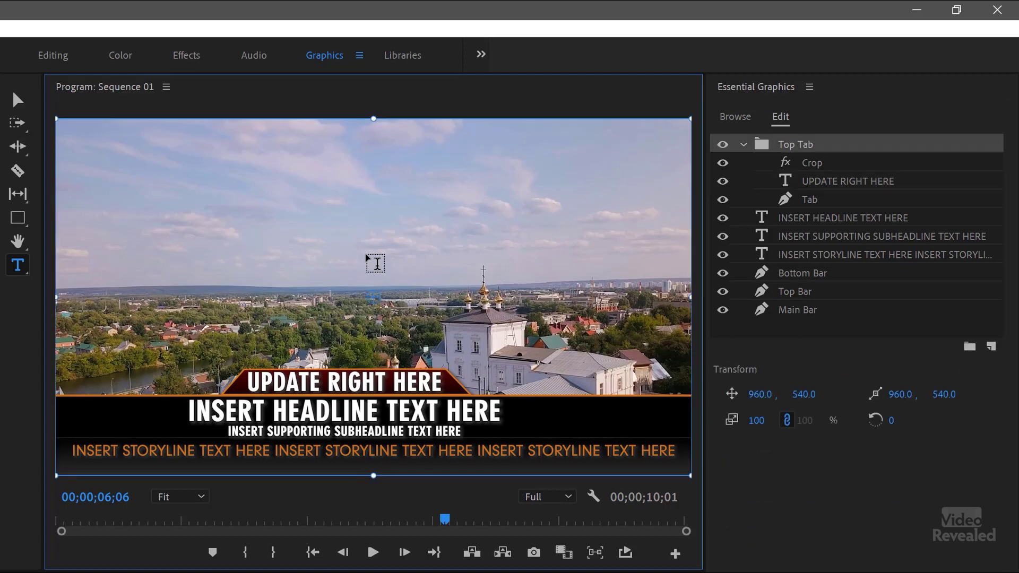
key(Tab)
key(Tab)
key(Tab)
key(Tab)
key(Tab)
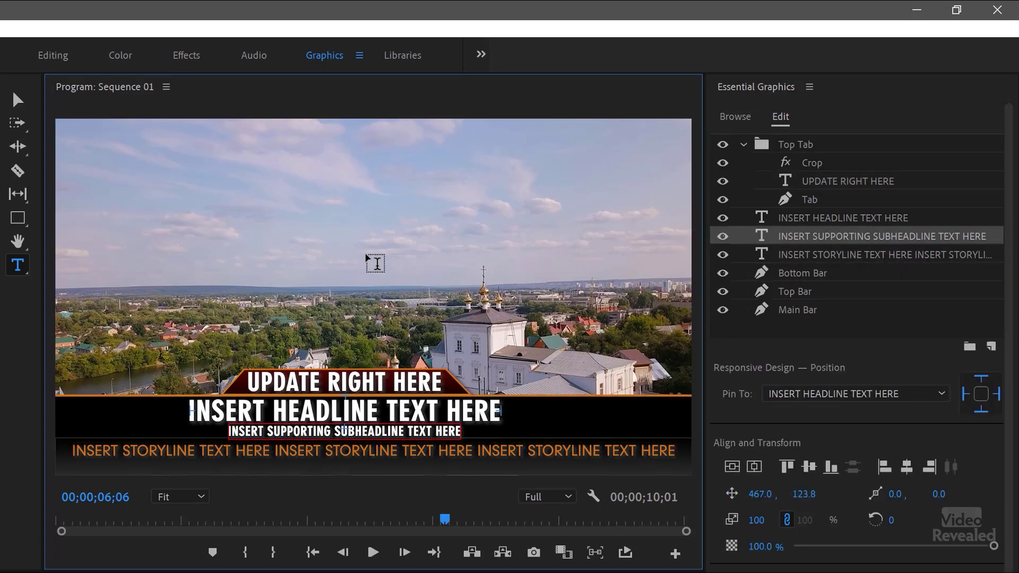
key(Tab)
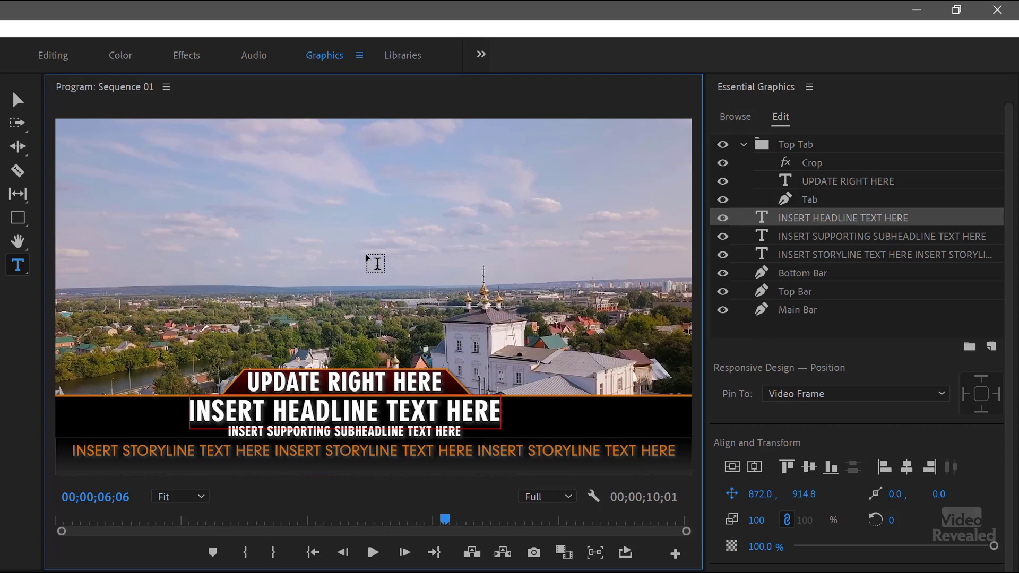
- Replace the whole headline text with "NEW WONDERFUL PLACE TO GO ON HOLIDAY"
key(ctrl+a)
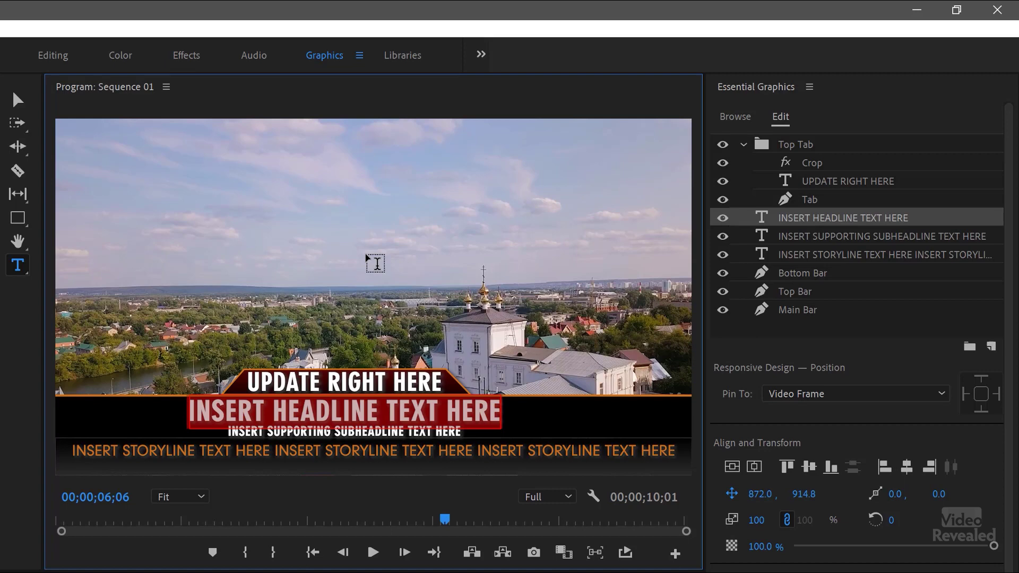
text(NEW WO)
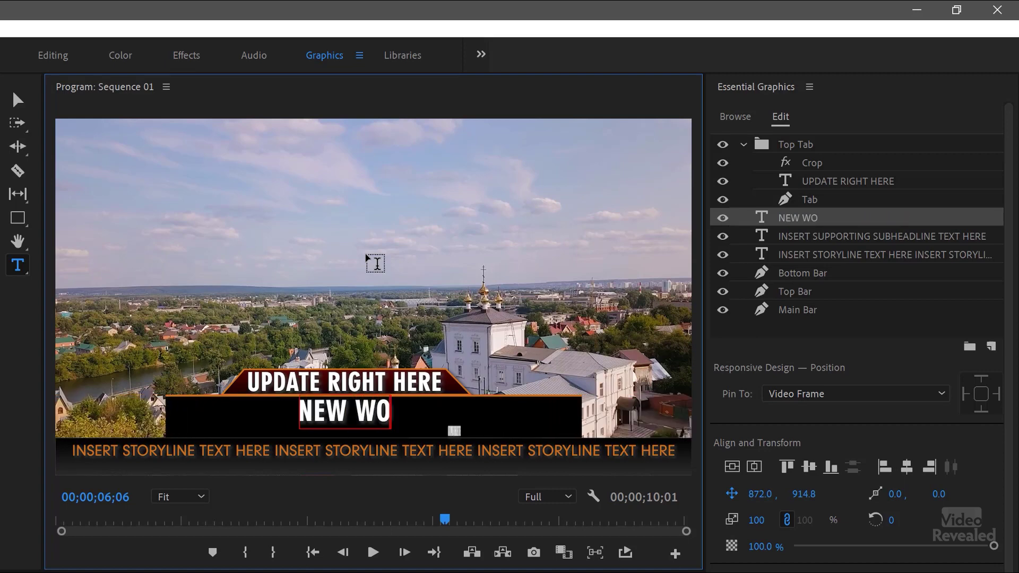
text(NDERFUL PLACE TO)
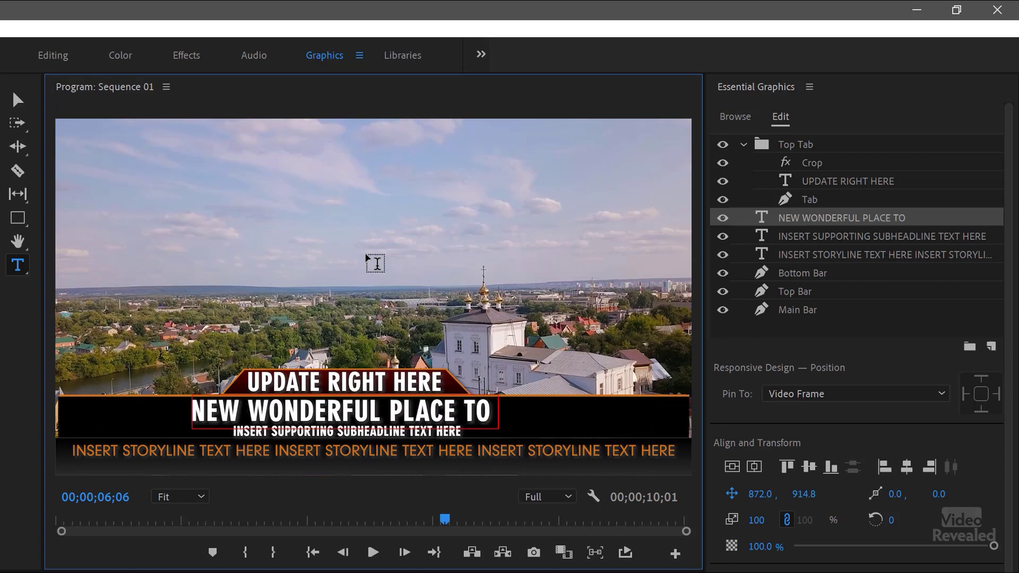
text( GO ON HOL)
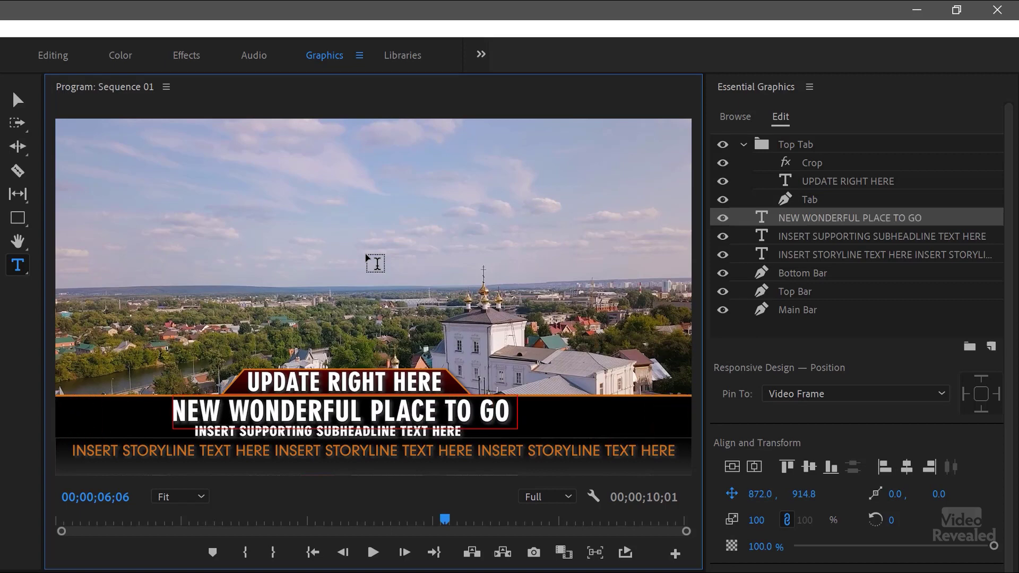
text(IDAY)
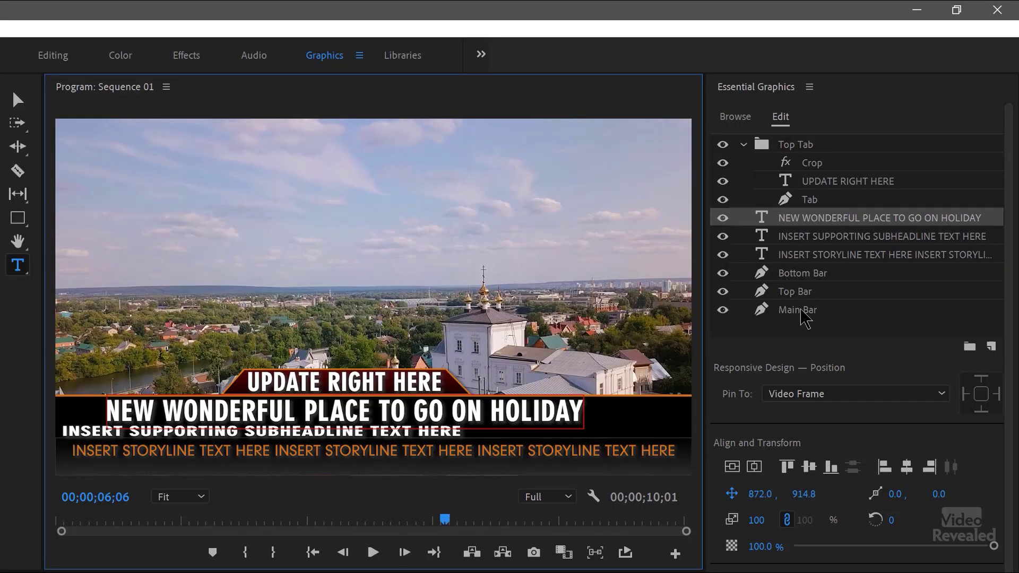
- Select the Main Bar layer and switch its visibility off and on to identify it in the graphic
click(799, 310)
click(723, 311)
click(723, 311)
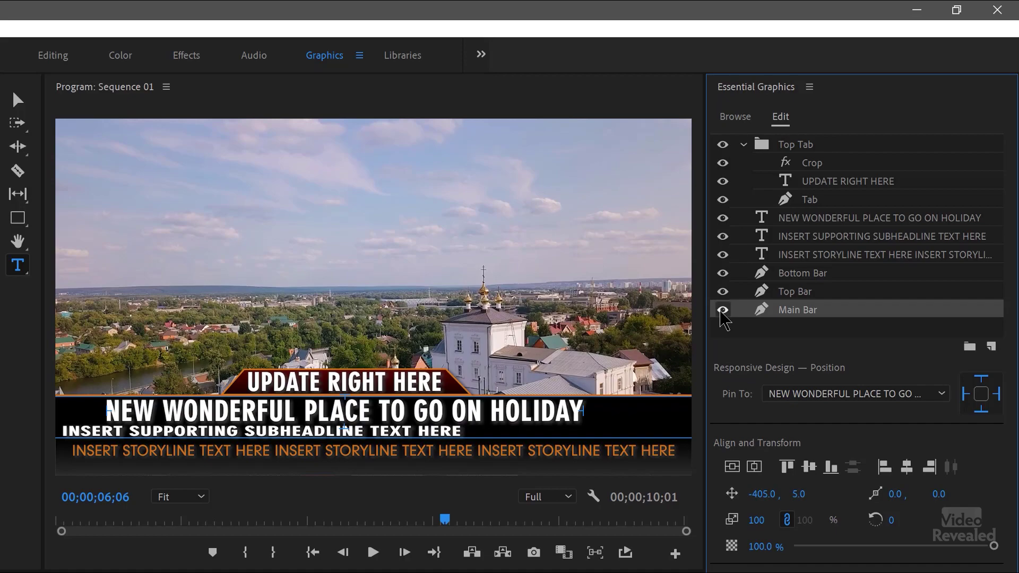